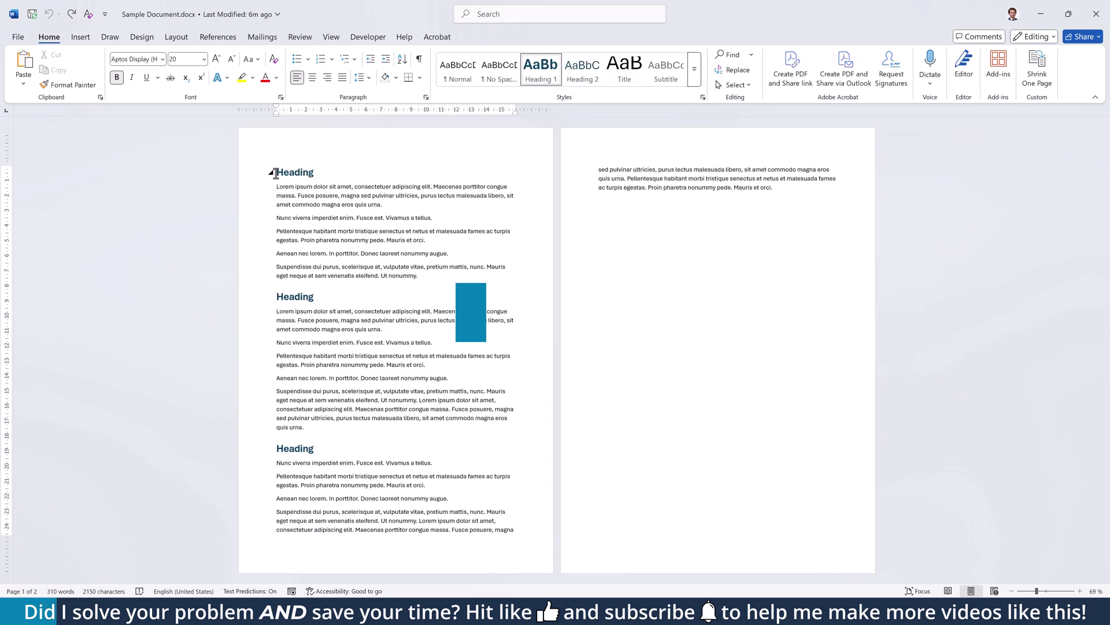
# Shrink all the document's text one font size to fit one page, then undo it.
pyautogui.hotkey('ctrl', 'a')
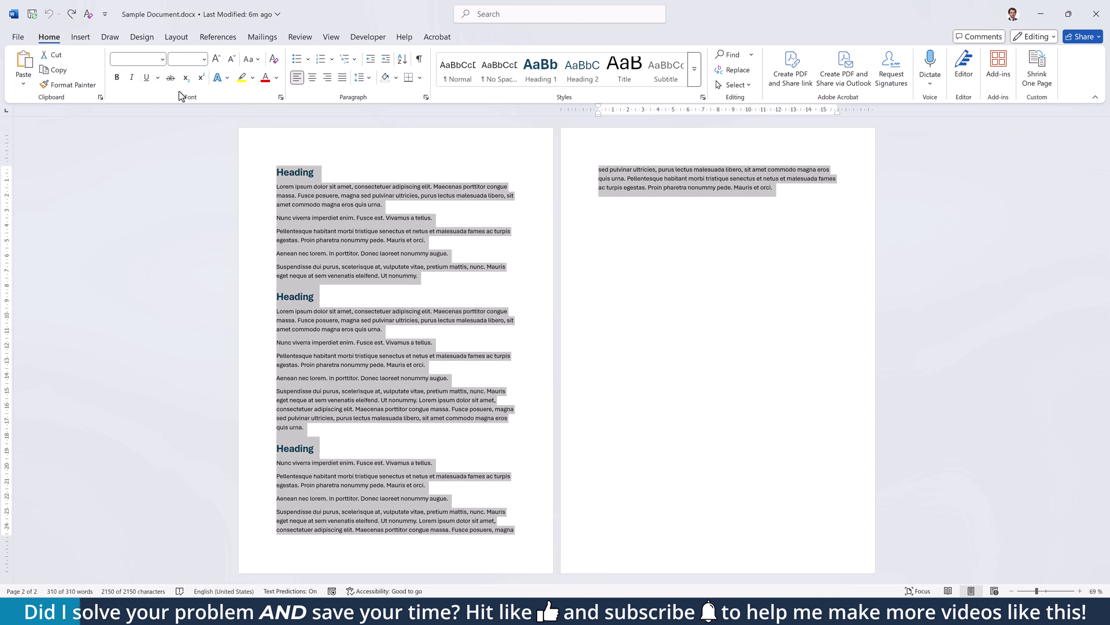
pyautogui.click(204, 59)
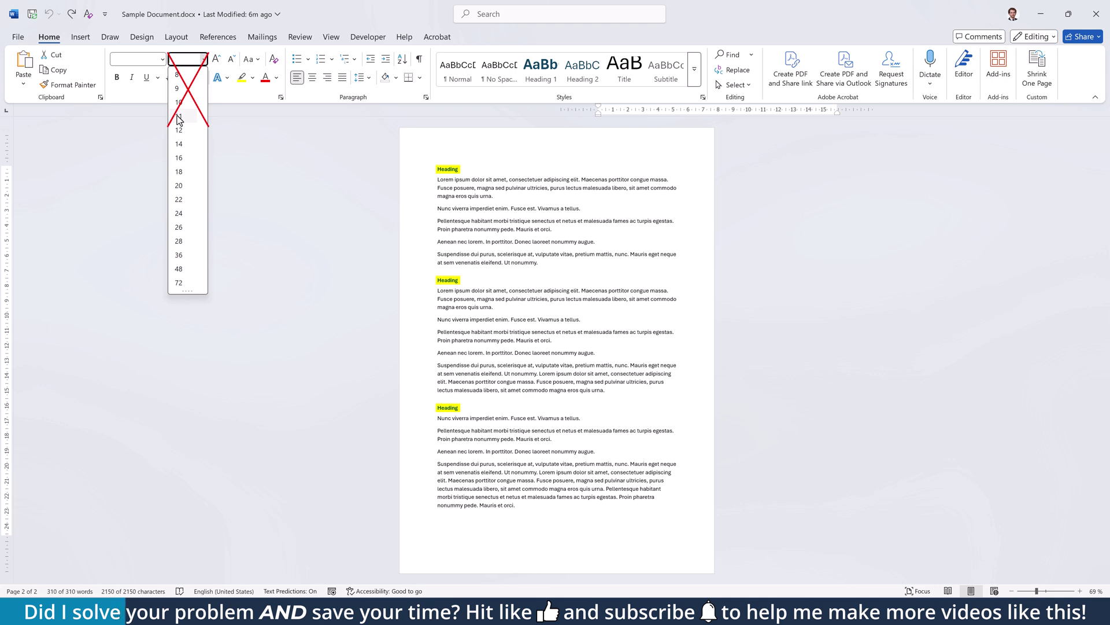
pyautogui.click(181, 104)
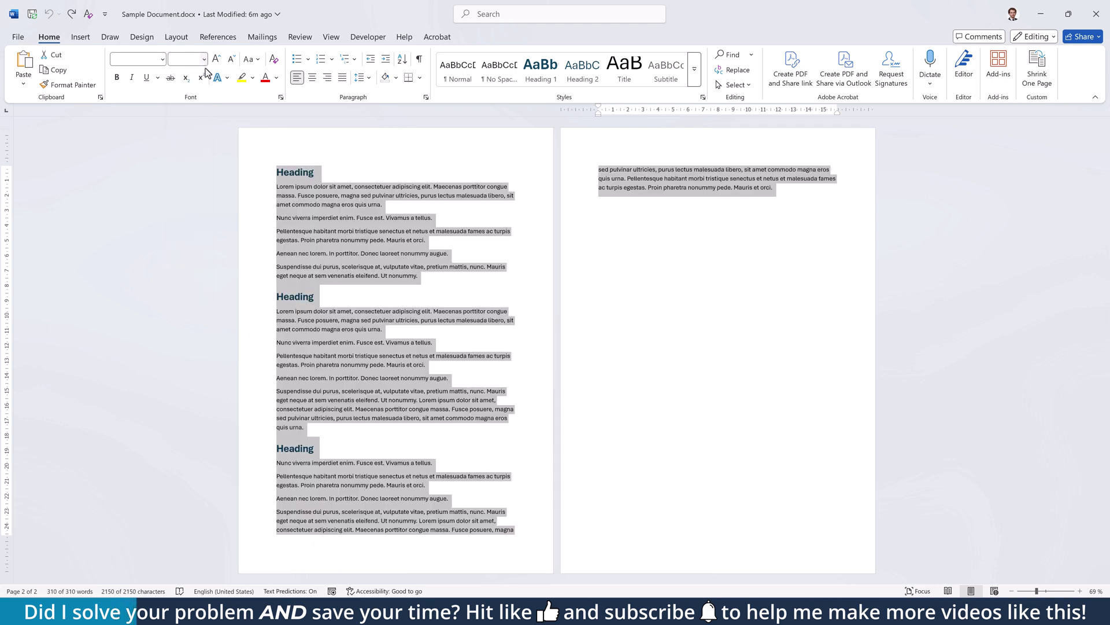
pyautogui.click(234, 60)
pyautogui.click(488, 287)
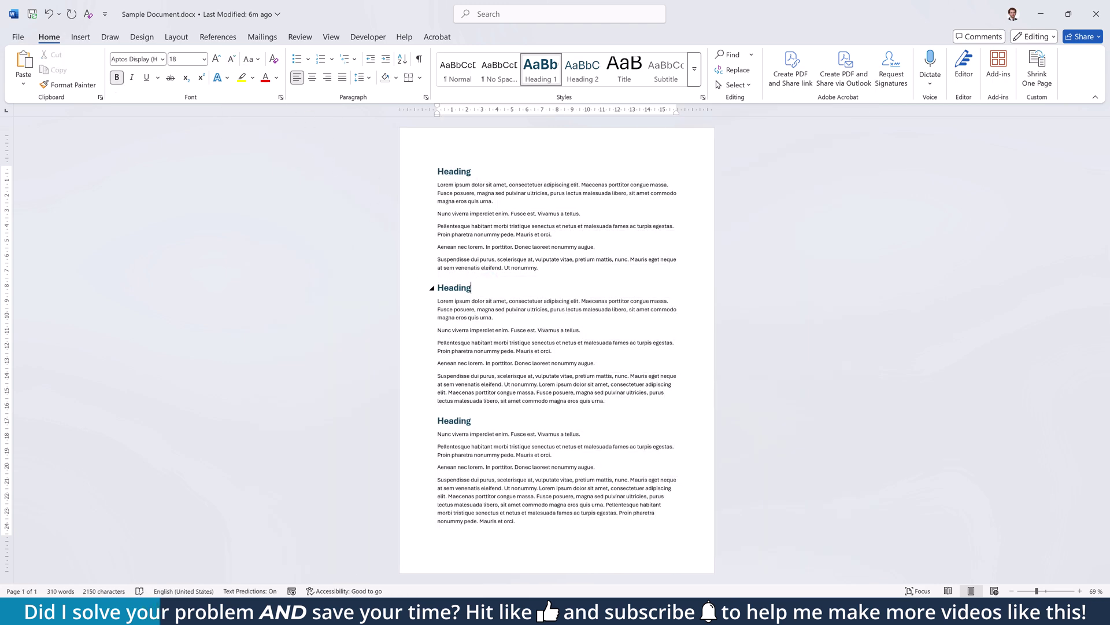
pyautogui.hotkey('ctrl', 'z')
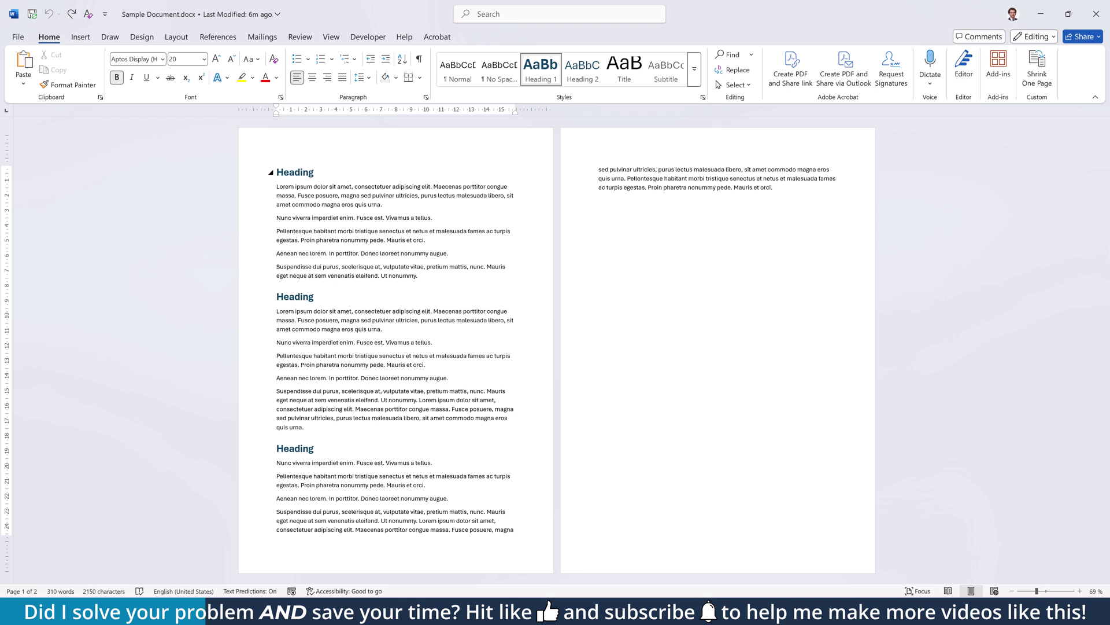
# Apply custom margins of 2 top and bottom and 1,8 left and right.
pyautogui.click(172, 40)
pyautogui.click(29, 78)
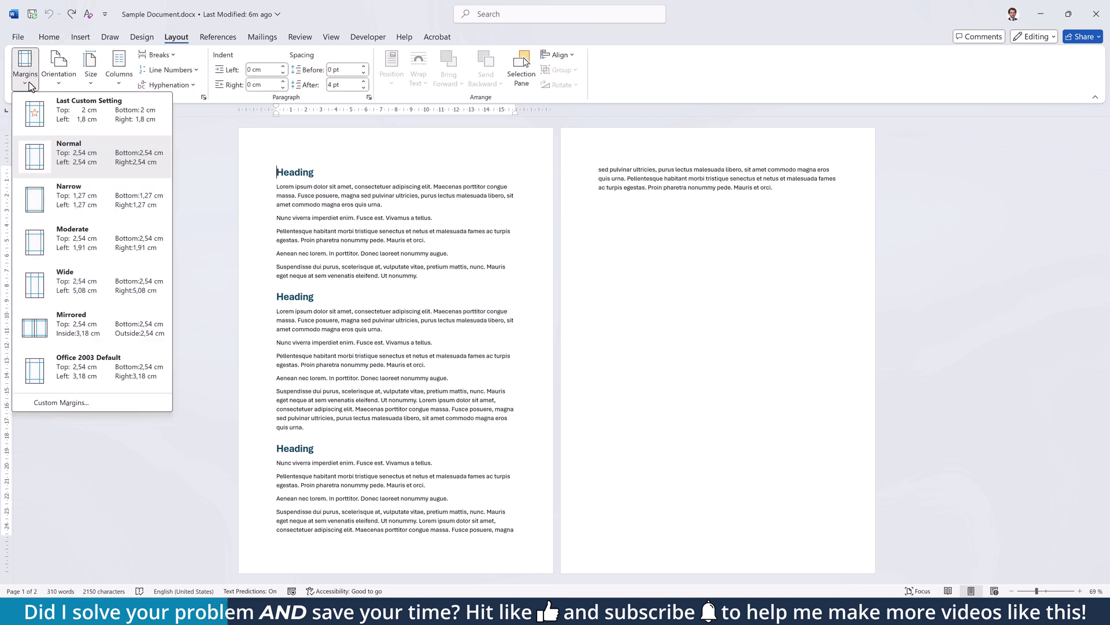
pyautogui.click(88, 401)
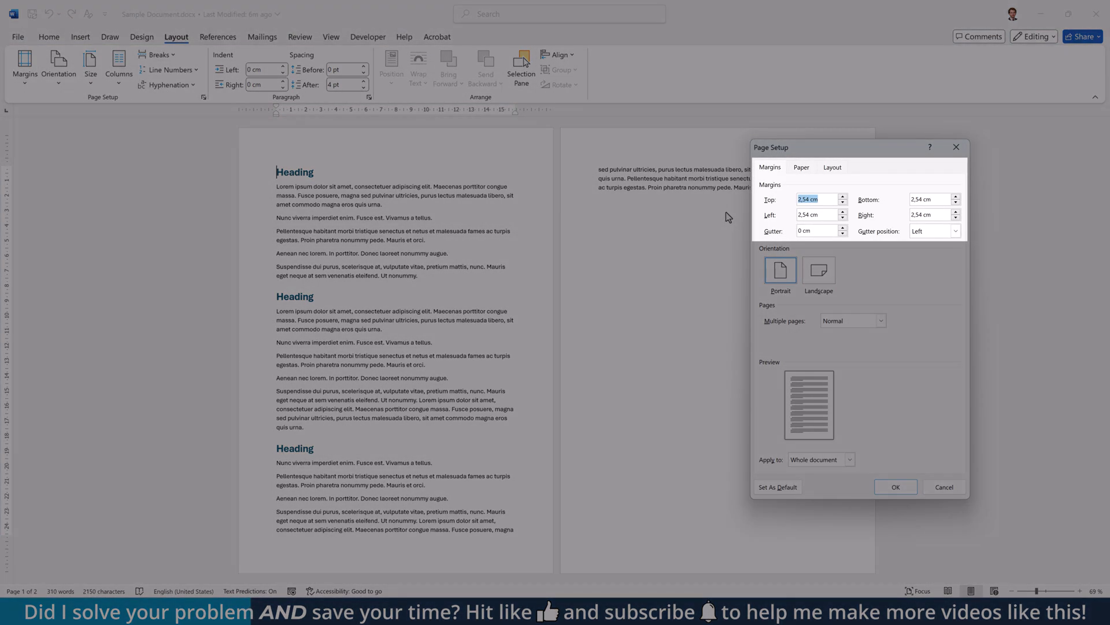
pyautogui.write('2\t2\t1,8\t1')
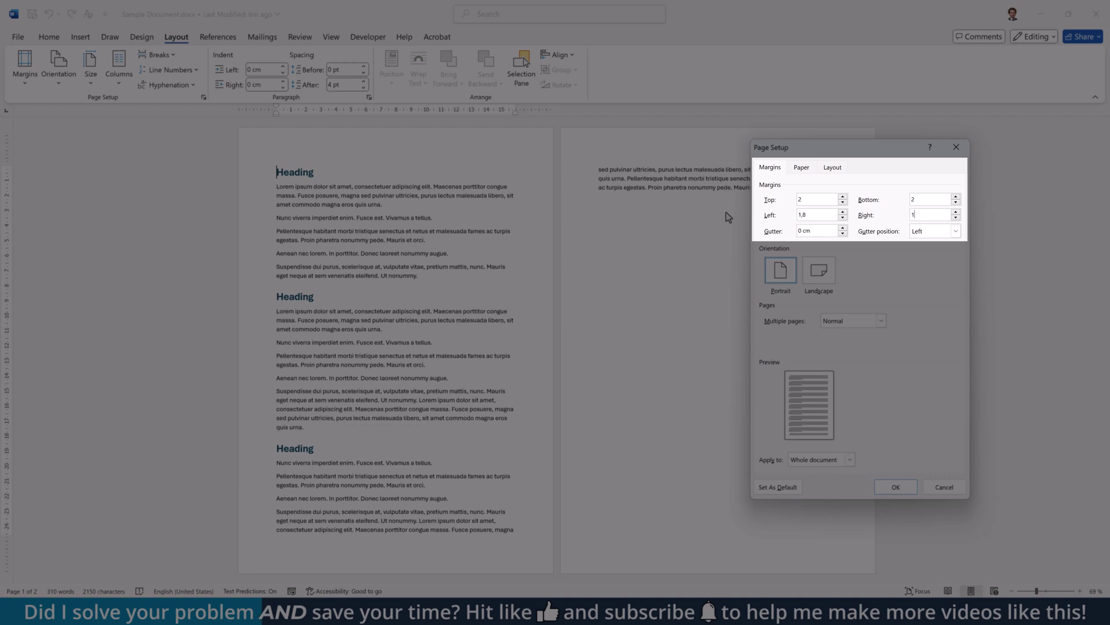
pyautogui.write(',8')
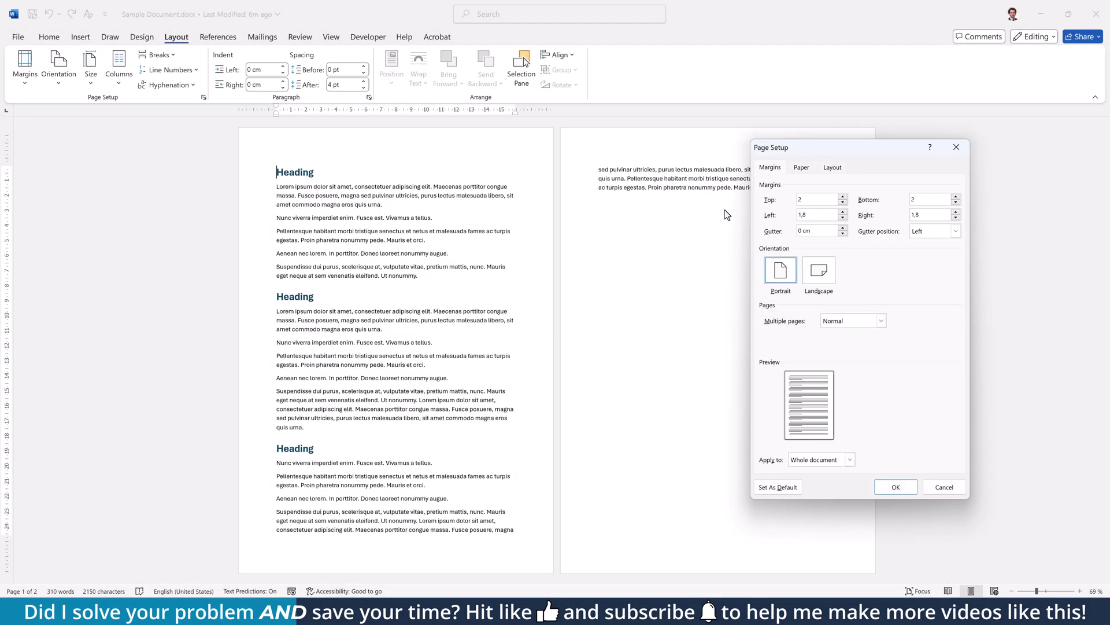
pyautogui.click(895, 488)
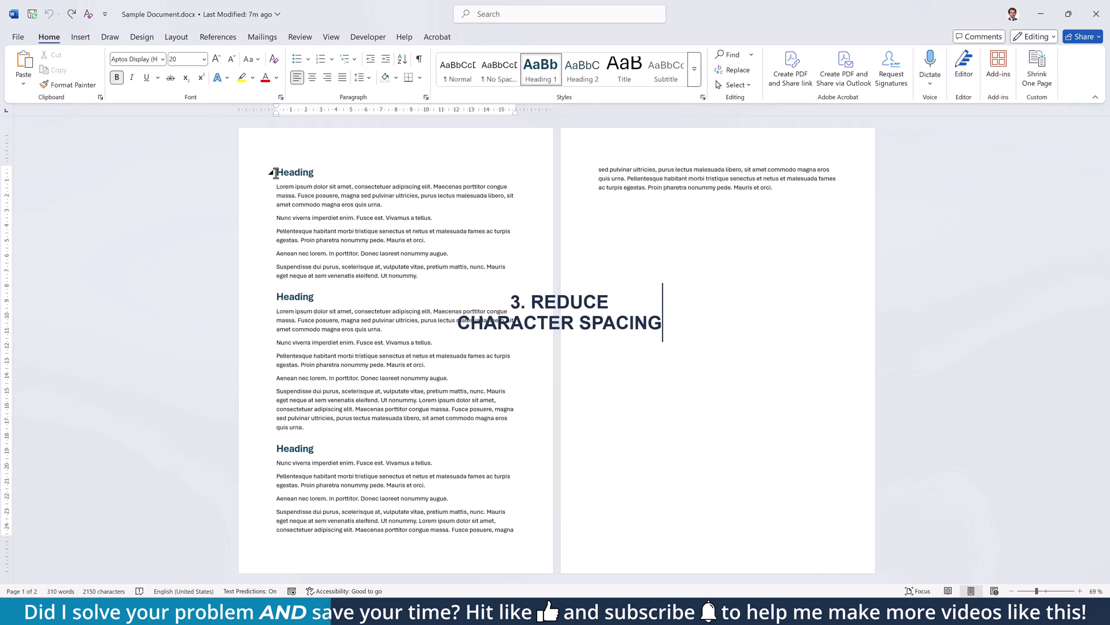
pyautogui.hotkey('ctrl', 'a')
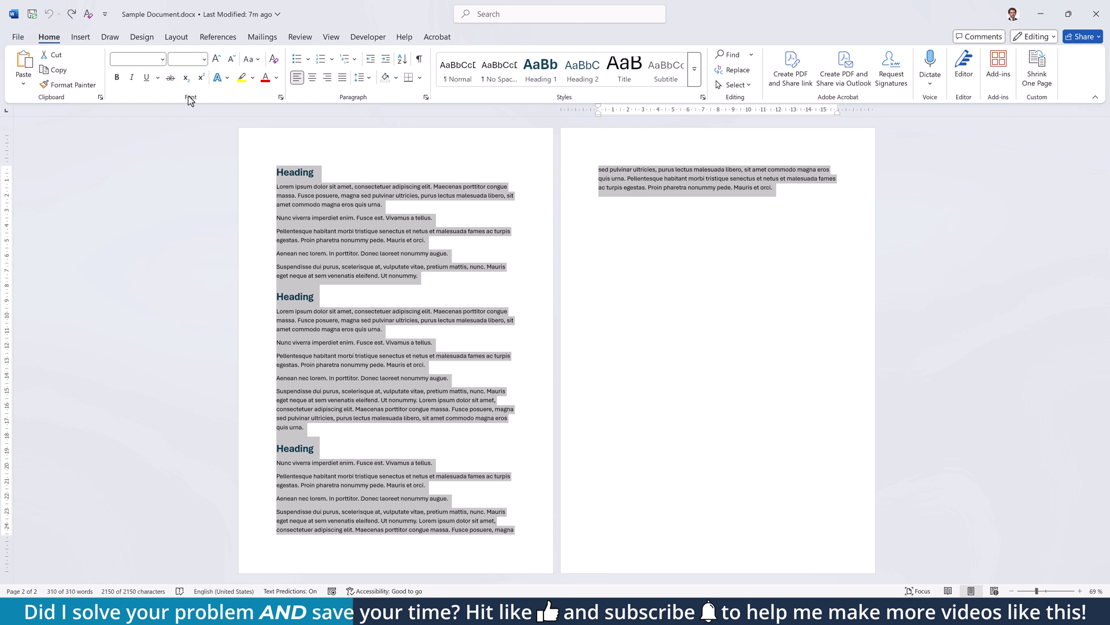
pyautogui.click(281, 100)
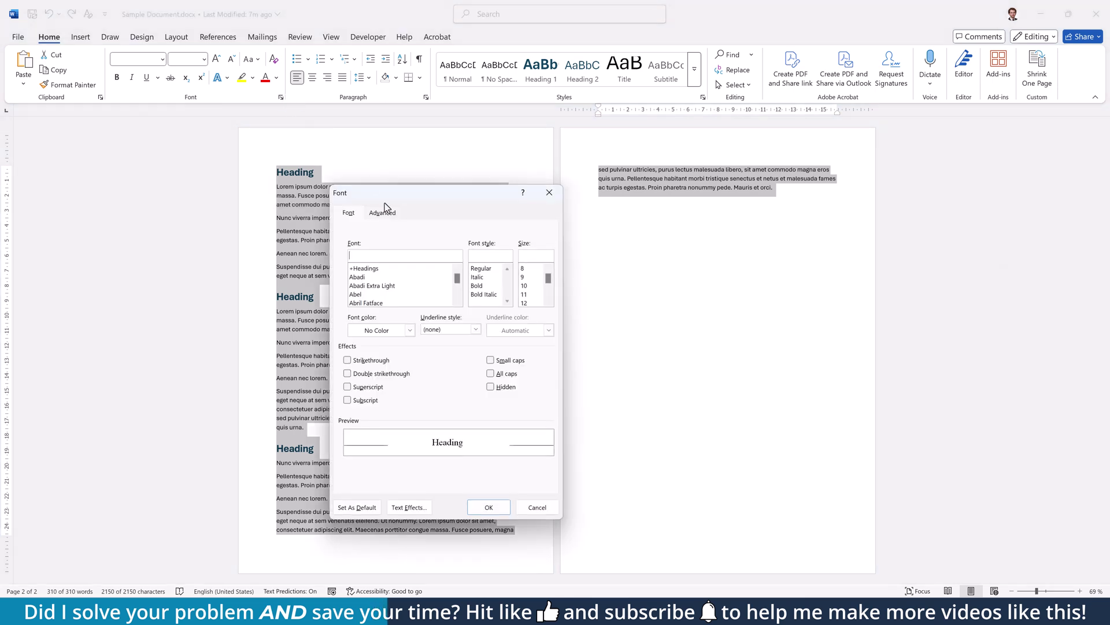
pyautogui.click(384, 212)
pyautogui.click(451, 261)
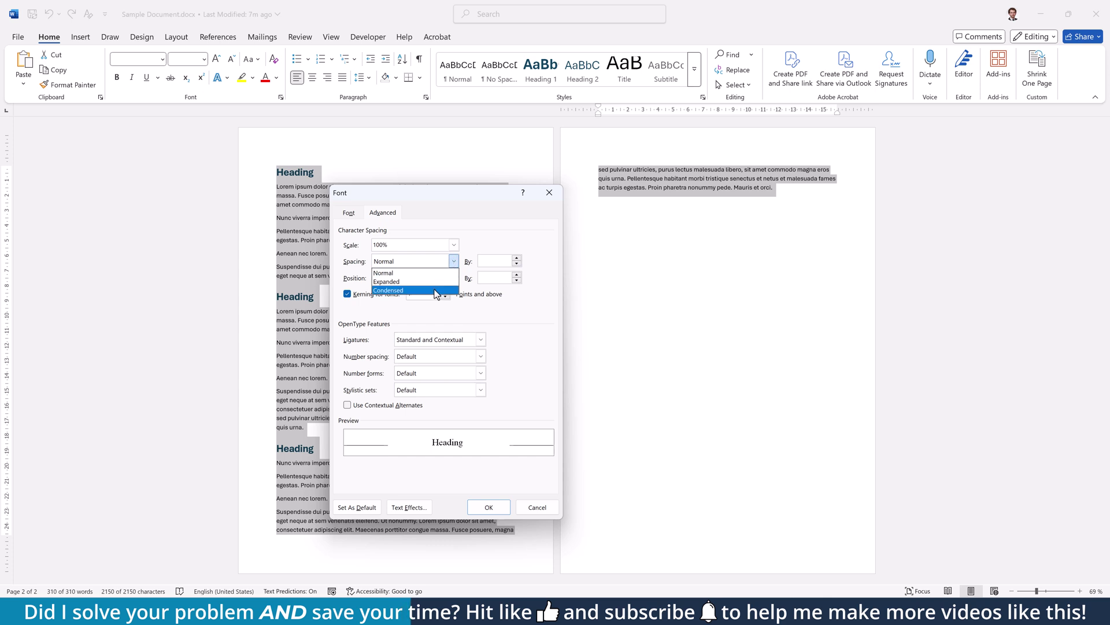
pyautogui.click(436, 290)
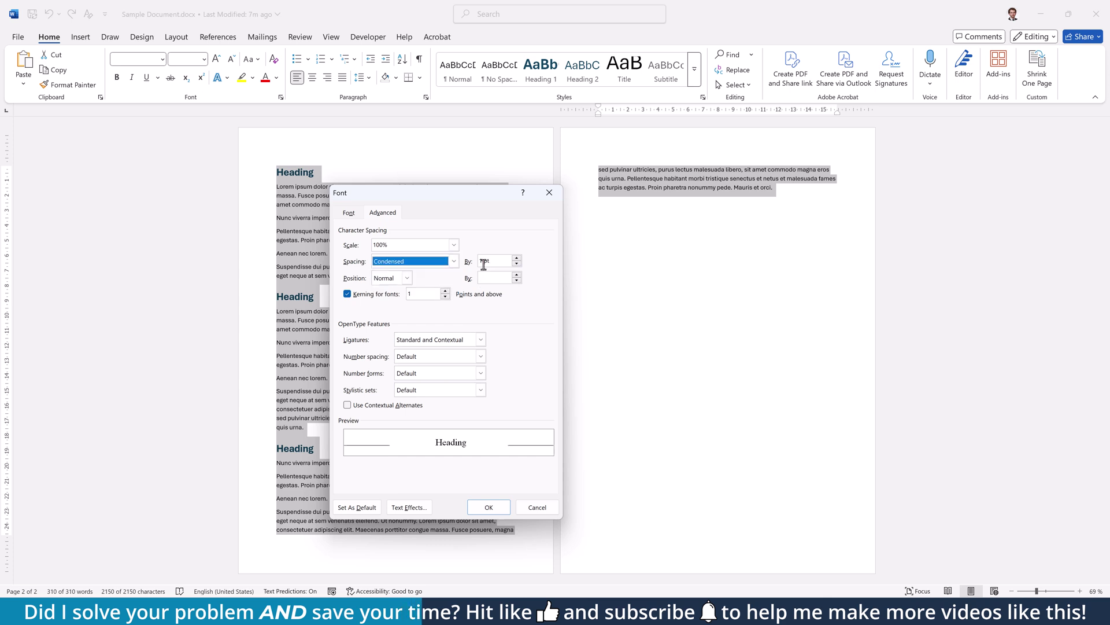
pyautogui.click(517, 265)
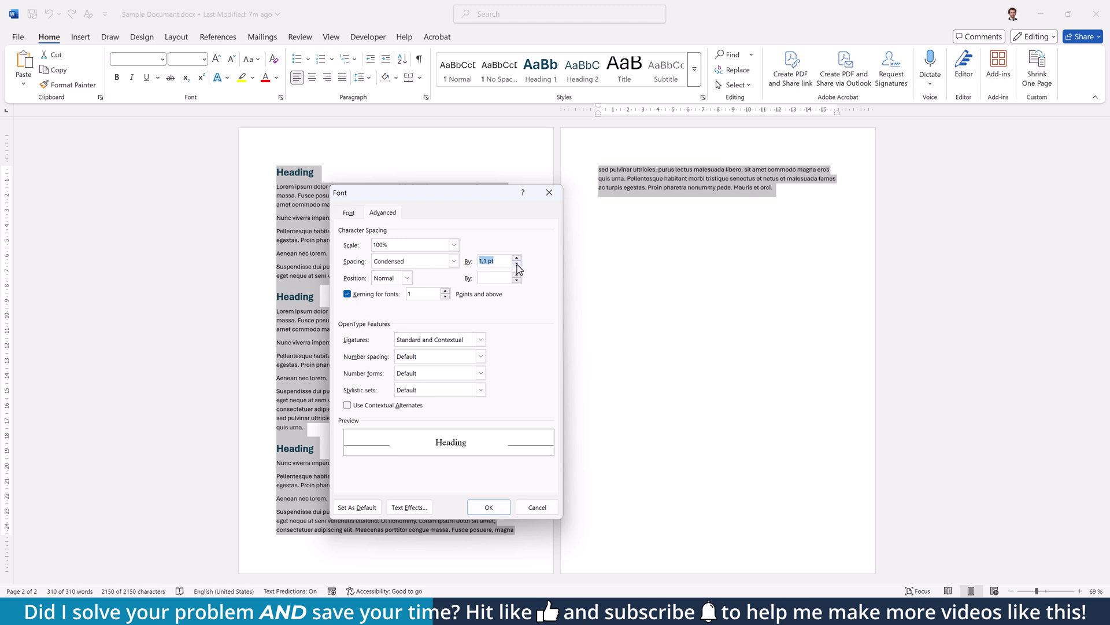
pyautogui.click(517, 267)
pyautogui.click(517, 266)
pyautogui.click(492, 507)
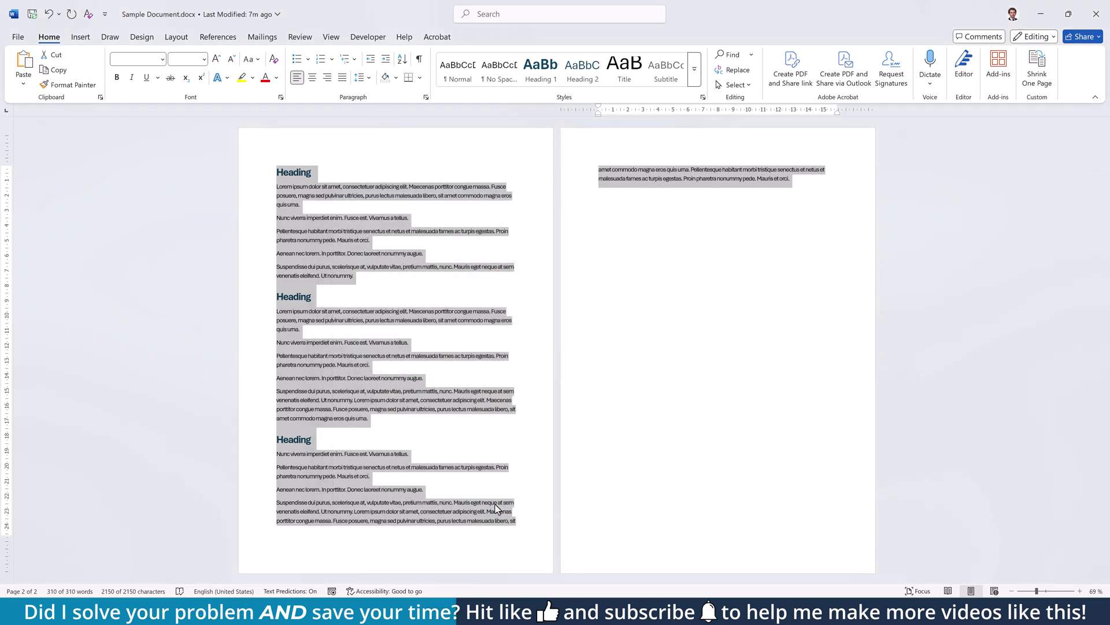
pyautogui.click(468, 455)
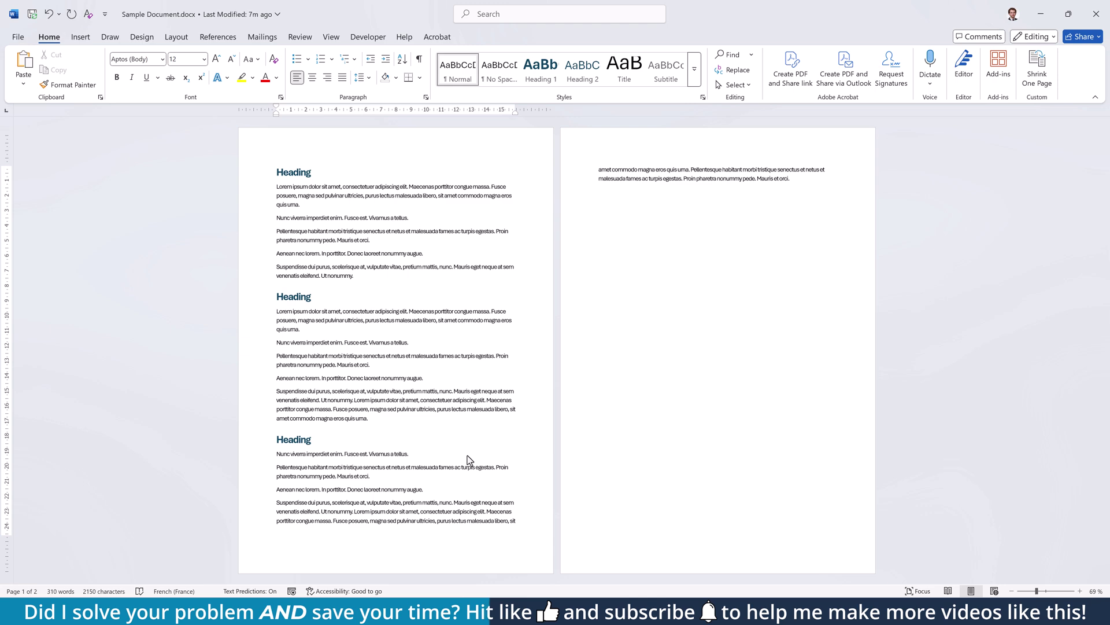
pyautogui.hotkey('ctrl', 'z')
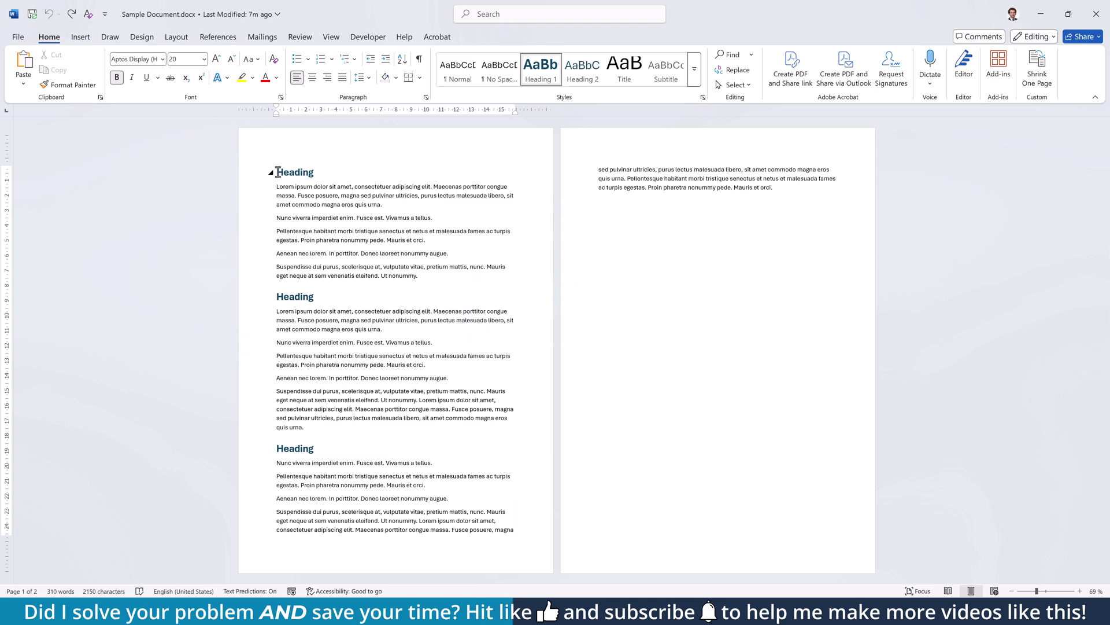
# Set line spacing for all text to Multiple at 1 in the Paragraph dialog.
pyautogui.hotkey('ctrl', 'a')
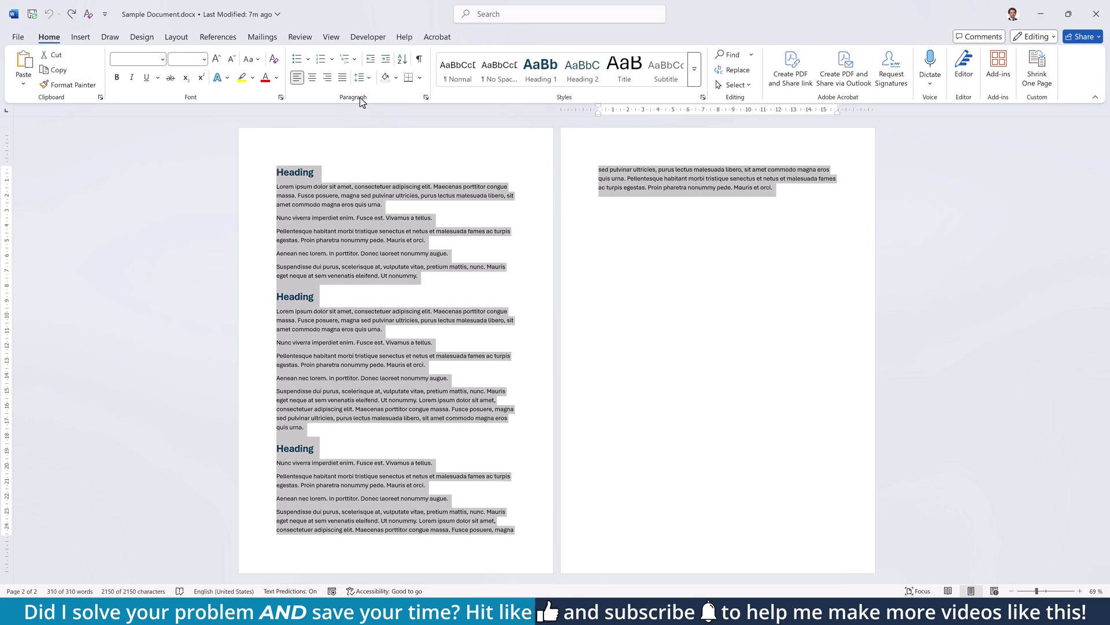
pyautogui.click(367, 78)
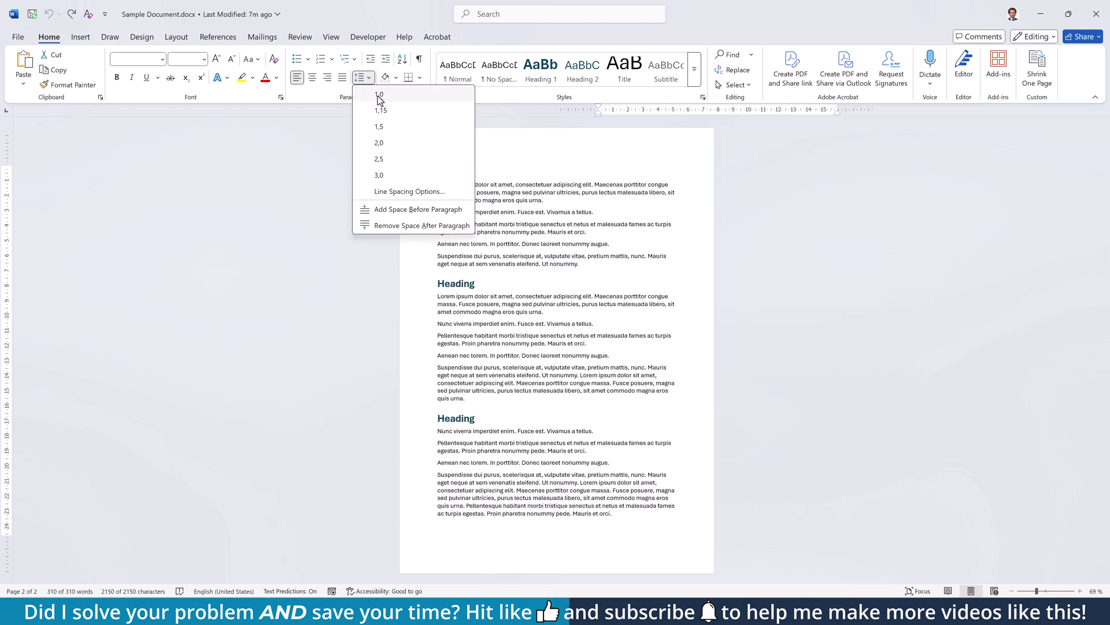
pyautogui.click(402, 190)
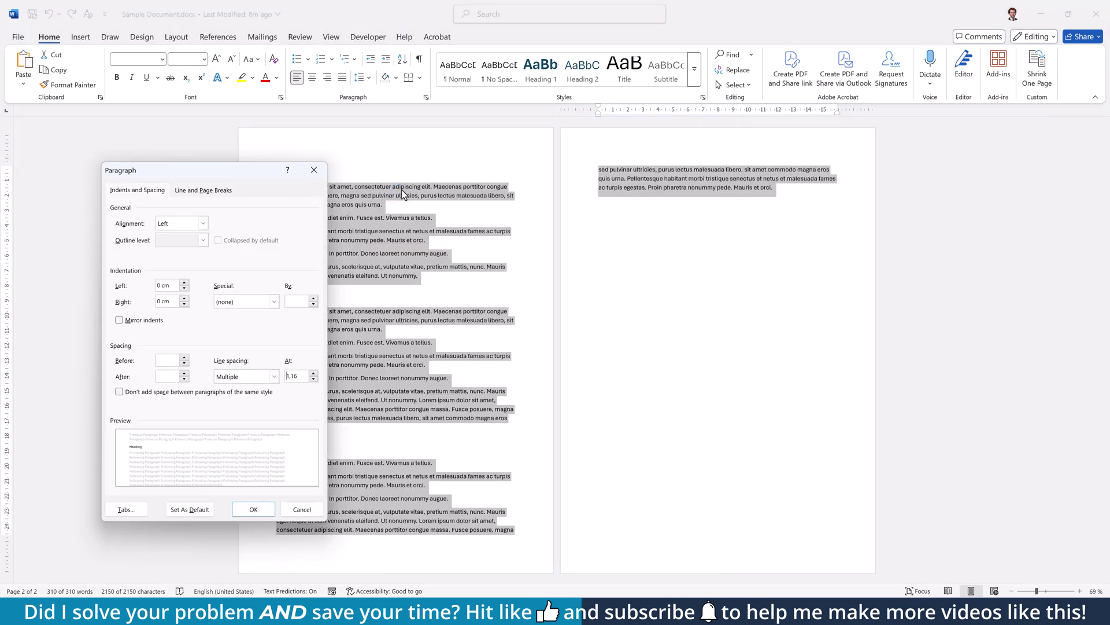
pyautogui.click(273, 376)
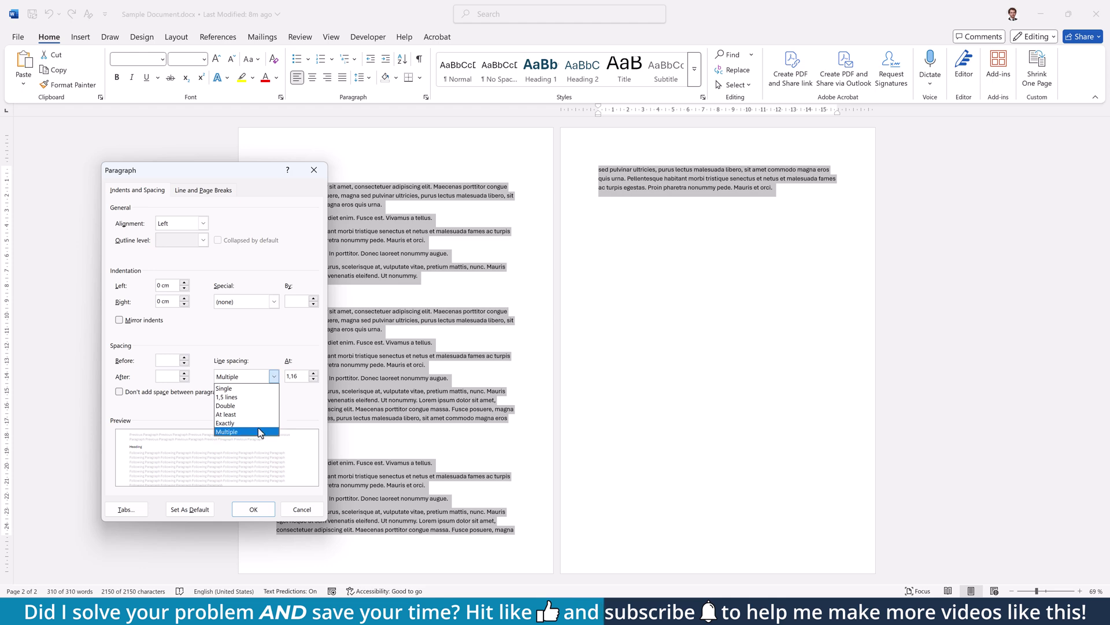
pyautogui.click(258, 432)
pyautogui.doubleClick(295, 375)
pyautogui.write('1')
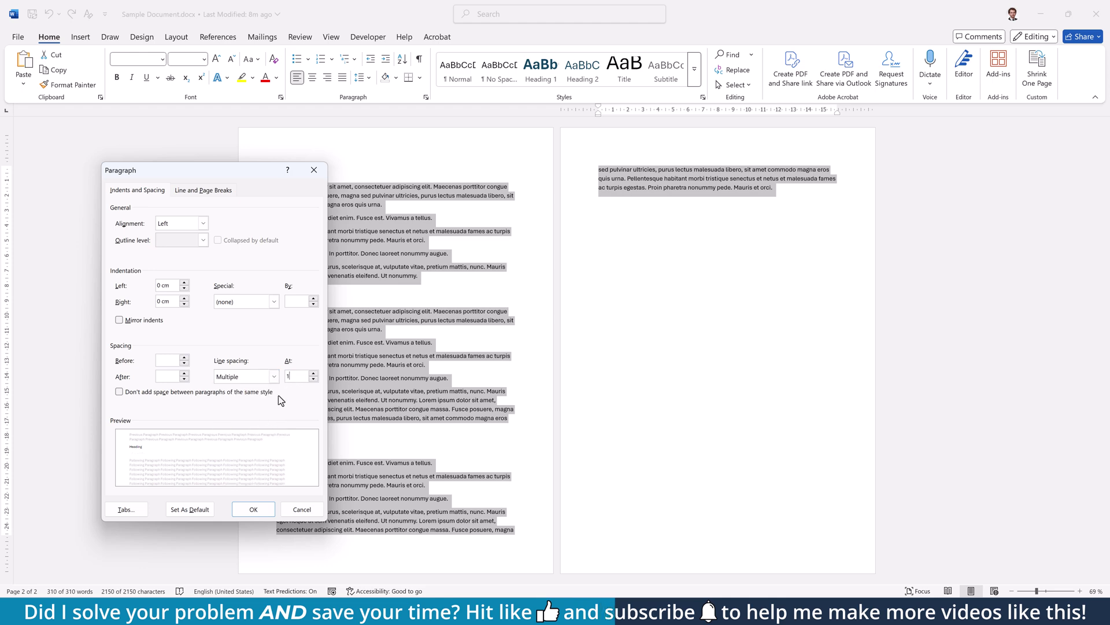
# Clear the selection and return the insertion point to the first Heading.
pyautogui.click(251, 512)
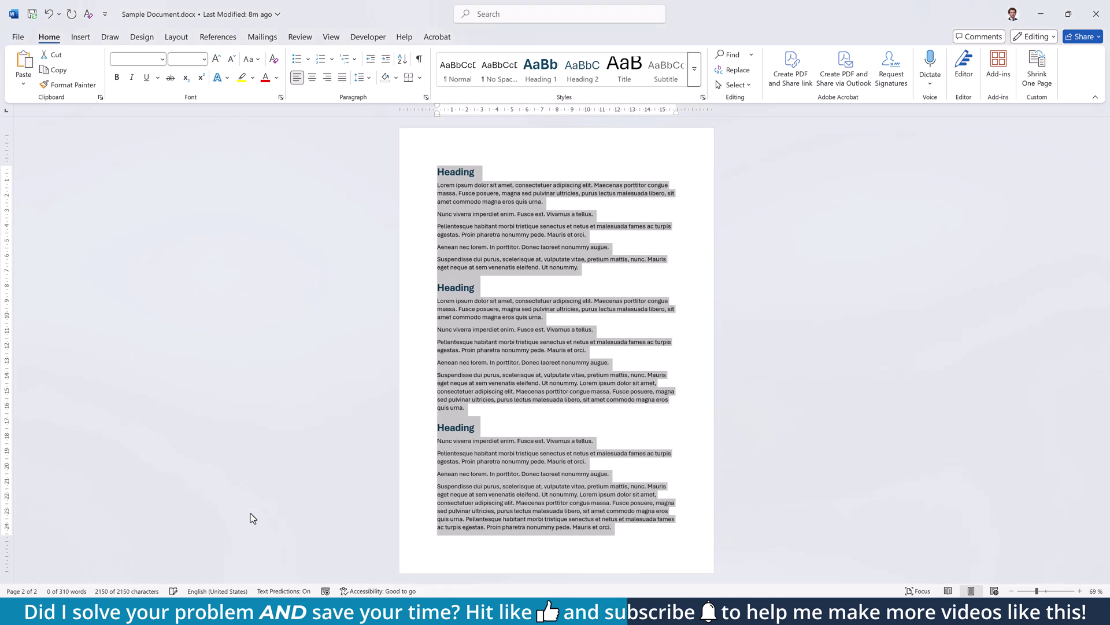
pyautogui.click(462, 507)
pyautogui.click(274, 172)
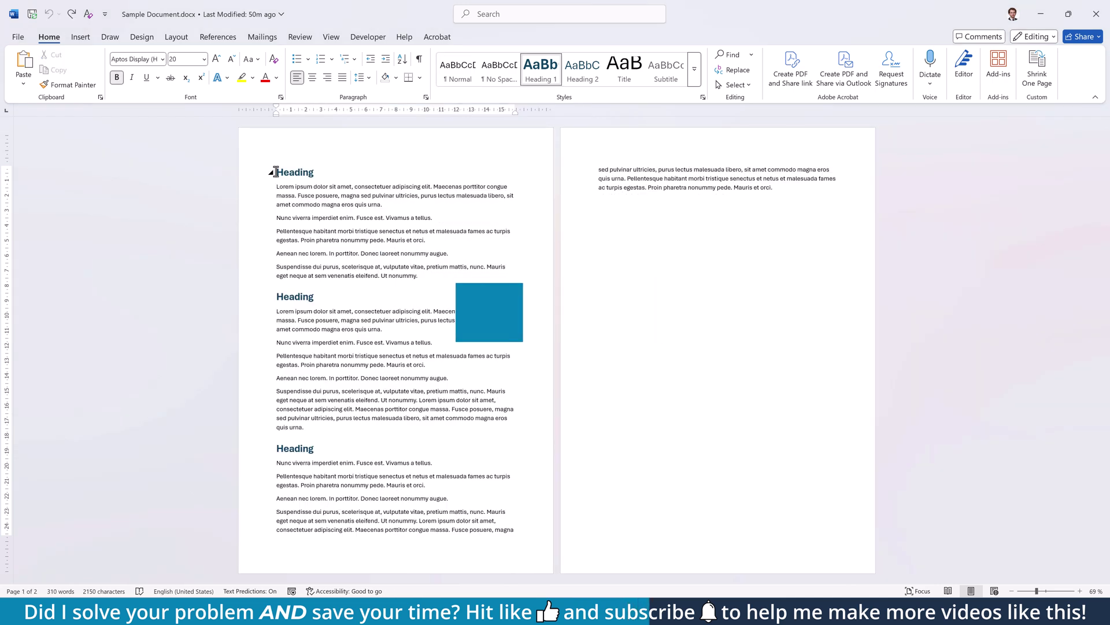
# Set the space after all paragraphs to 0 pt.
pyautogui.hotkey('ctrl', 'a')
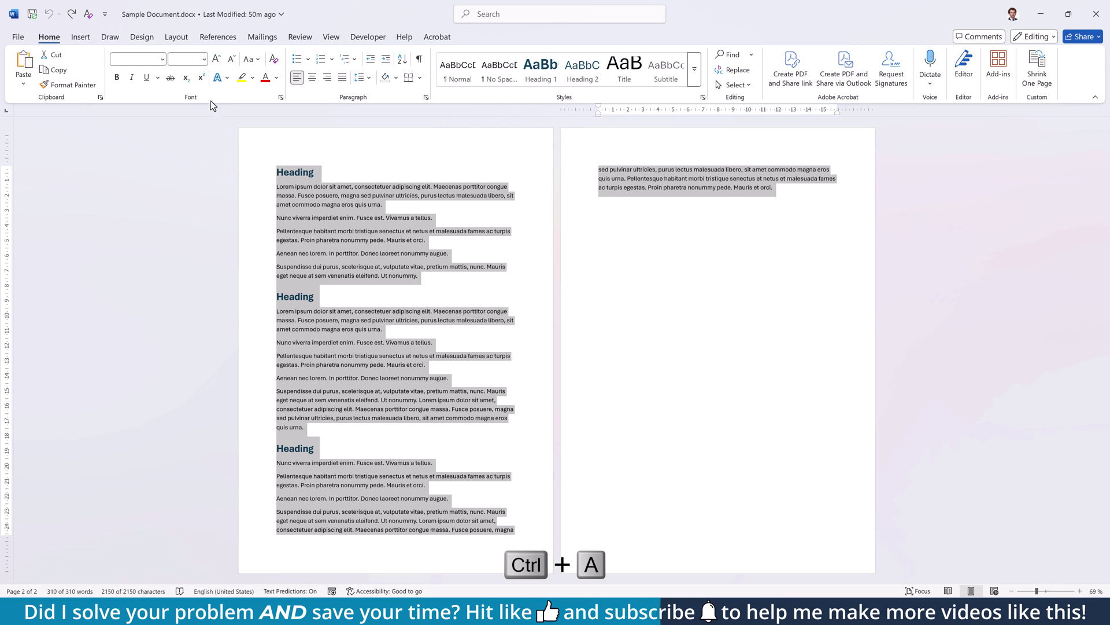
pyautogui.click(176, 36)
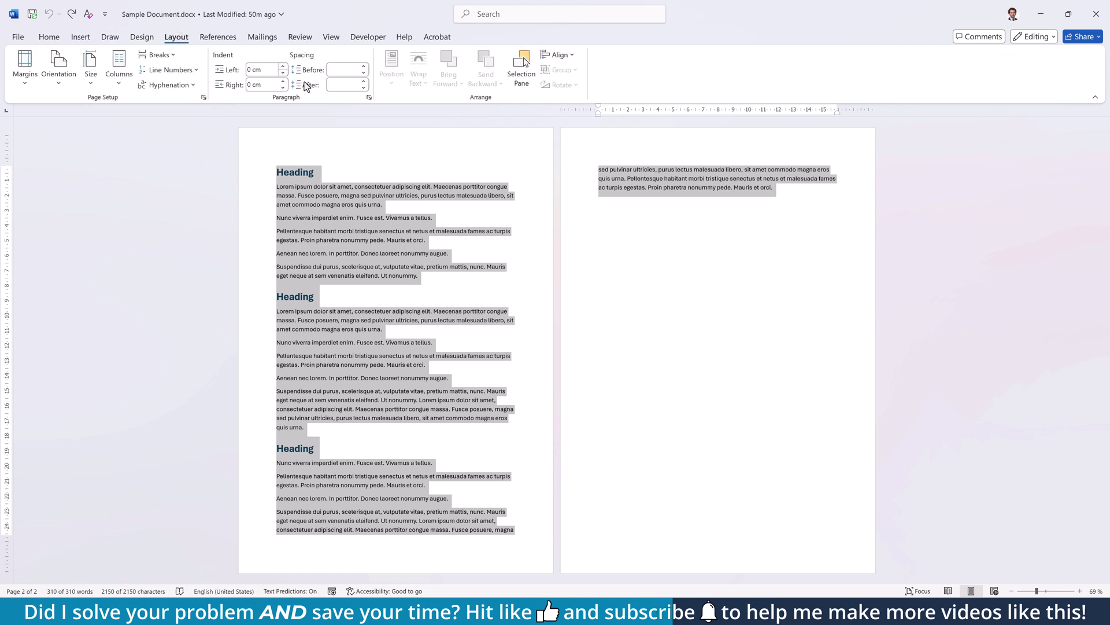
pyautogui.click(338, 87)
pyautogui.write('0')
pyautogui.press('Return')
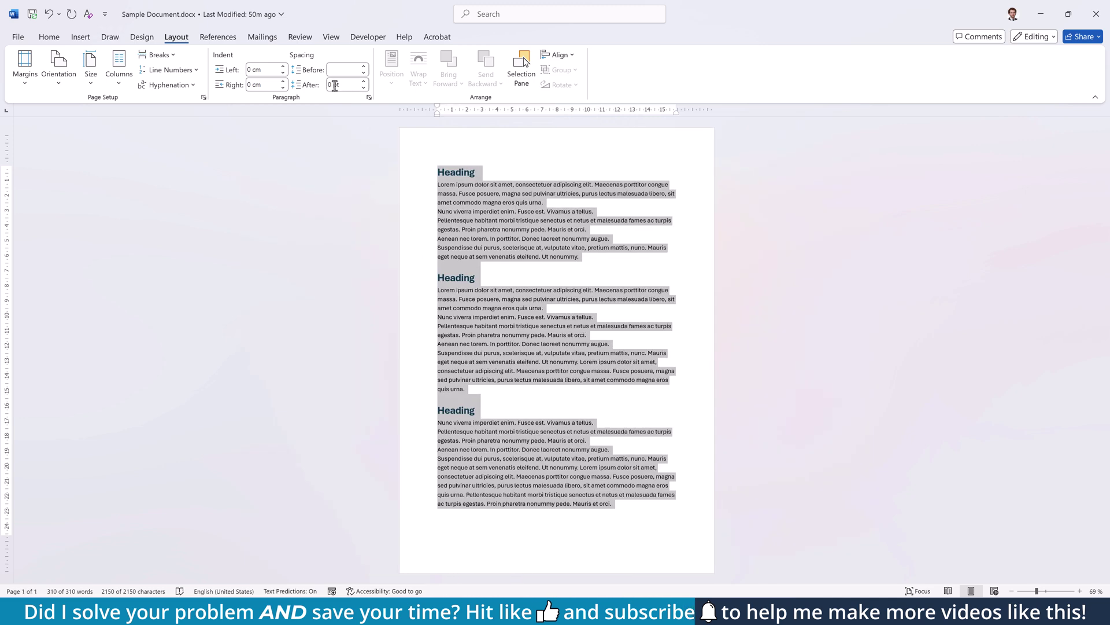
# Try slightly larger space-after values of 1, 2 and 3 pt.
pyautogui.doubleClick(335, 85)
pyautogui.write('1')
pyautogui.press('Return')
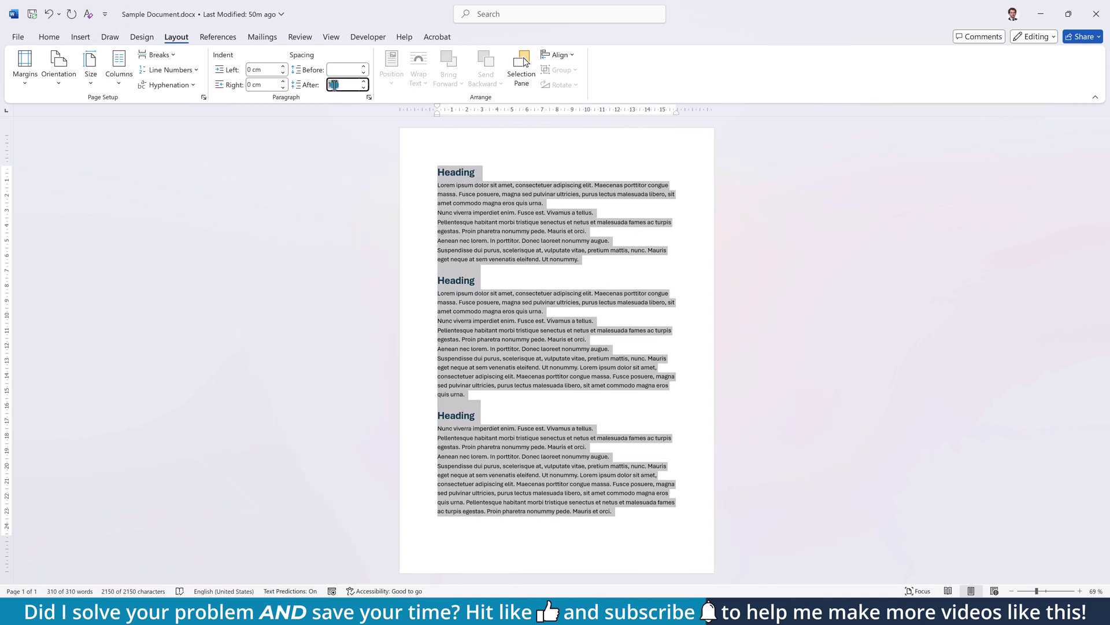
pyautogui.write('2')
pyautogui.press('Return')
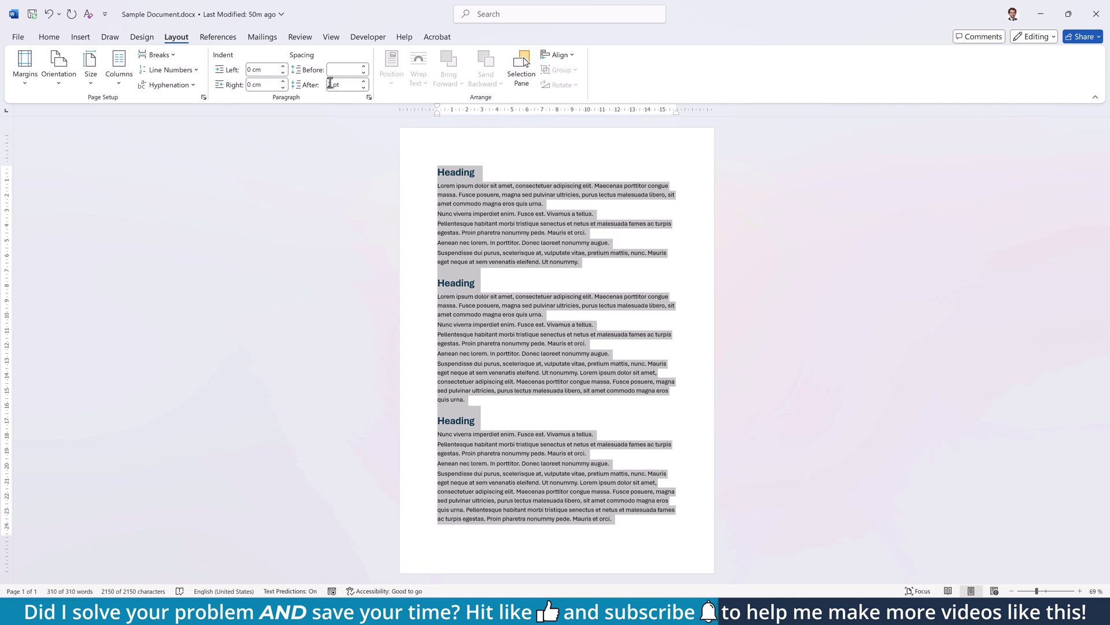
pyautogui.write('3')
pyautogui.press('Return')
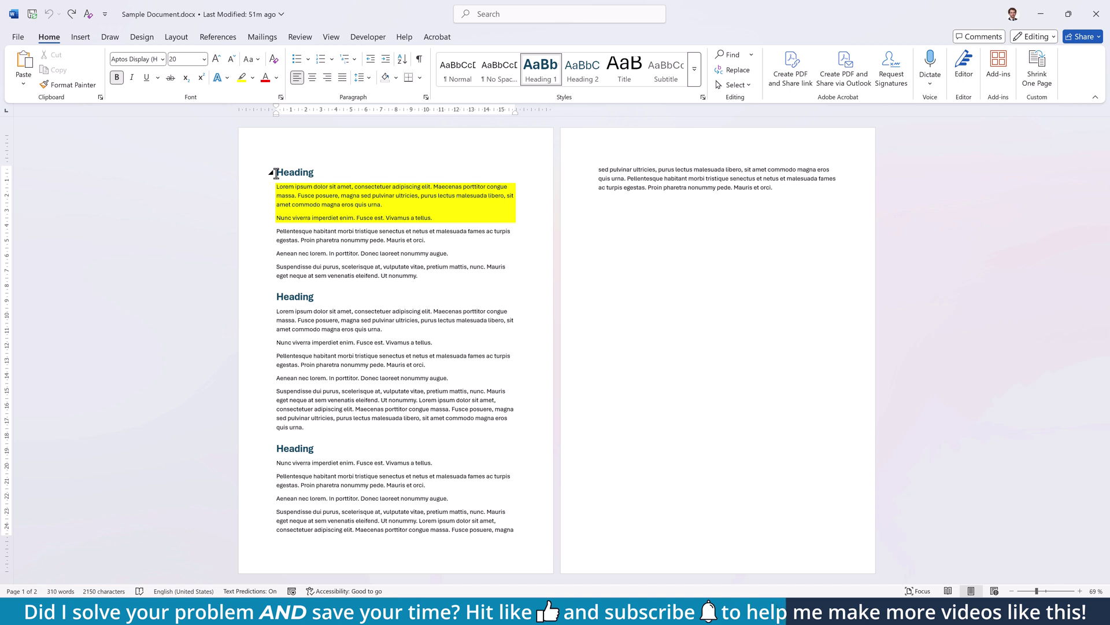
# Join the first Nunc viverra, Aenean nec lorem and second Nunc viverra paragraphs with soft line breaks.
pyautogui.click(275, 218)
pyautogui.press('BackSpace')
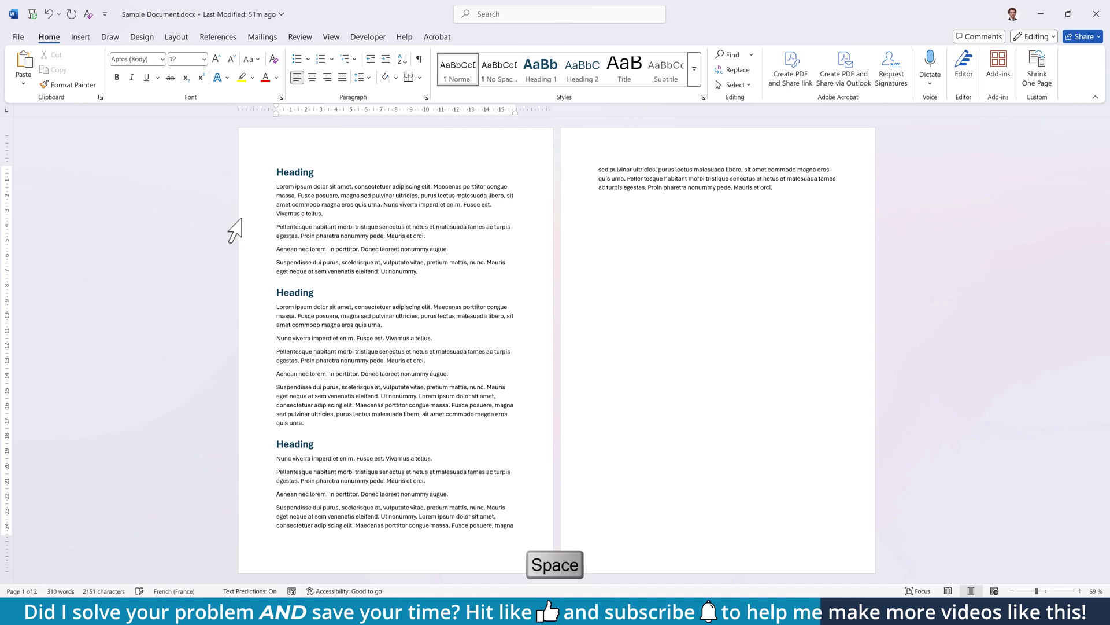
pyautogui.hotkey('shift', 'Return')
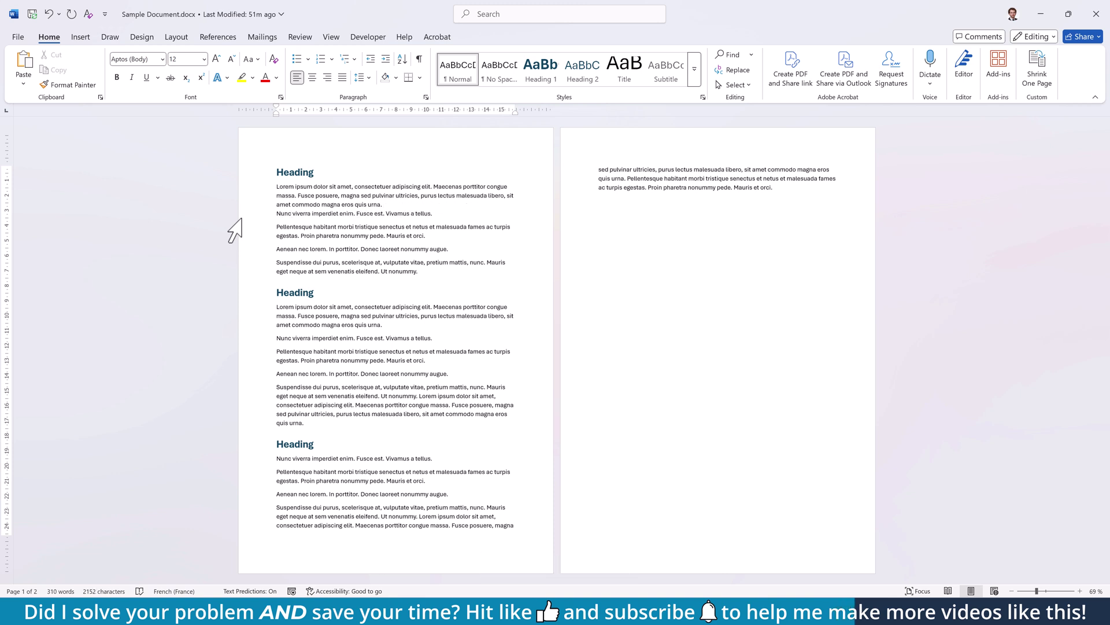
pyautogui.click(276, 248)
pyautogui.press('BackSpace')
pyautogui.hotkey('shift', 'Return')
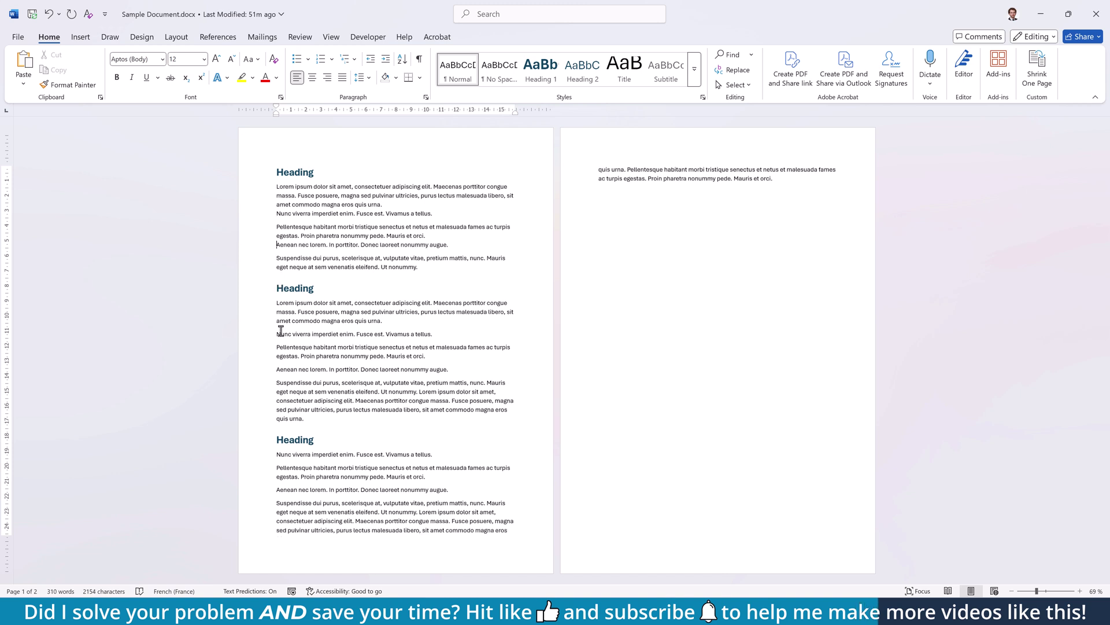
pyautogui.click(277, 333)
pyautogui.press('BackSpace')
pyautogui.hotkey('shift', 'Return')
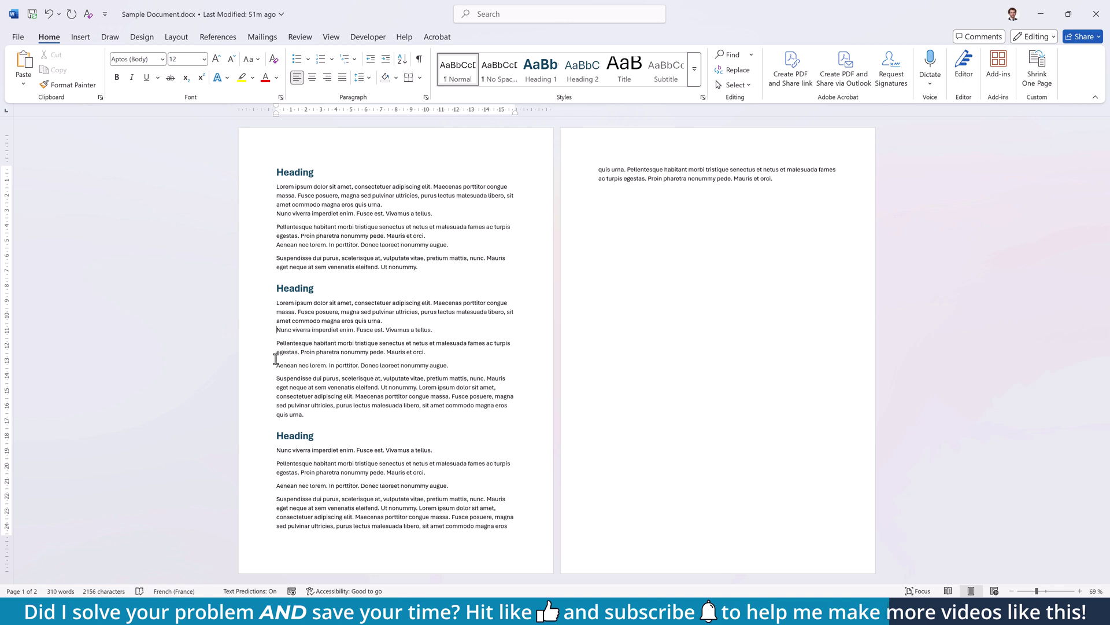
# Join the second Aenean nec lorem, section three's Aenean and Pellentesque paragraphs the same way.
pyautogui.click(276, 364)
pyautogui.press('BackSpace')
pyautogui.hotkey('shift', 'Return')
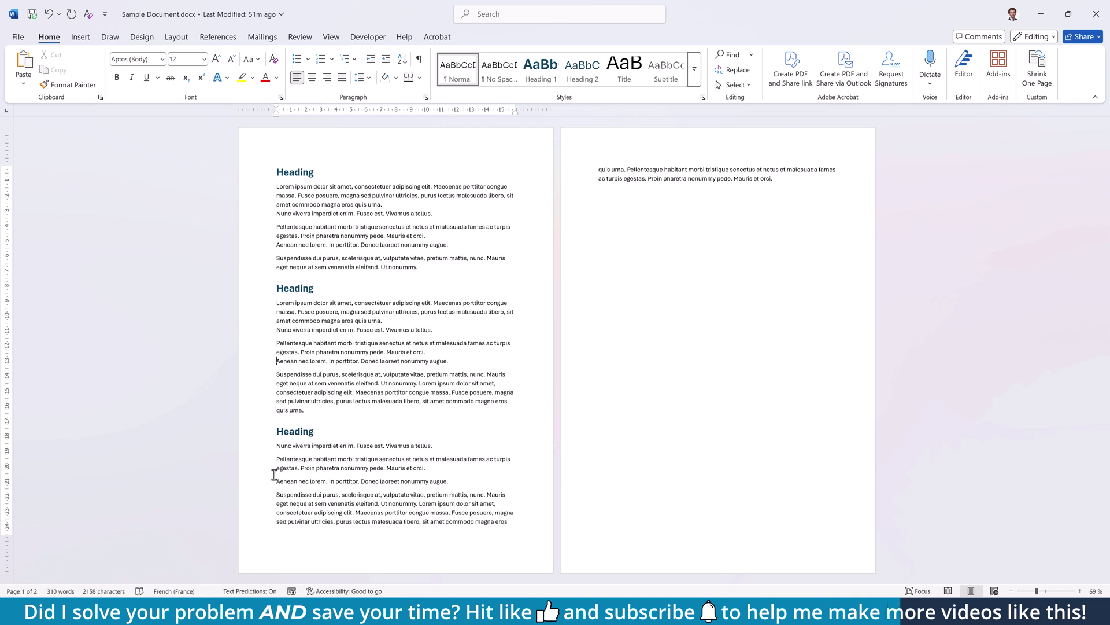
pyautogui.click(277, 481)
pyautogui.press('BackSpace')
pyautogui.hotkey('shift', 'Return')
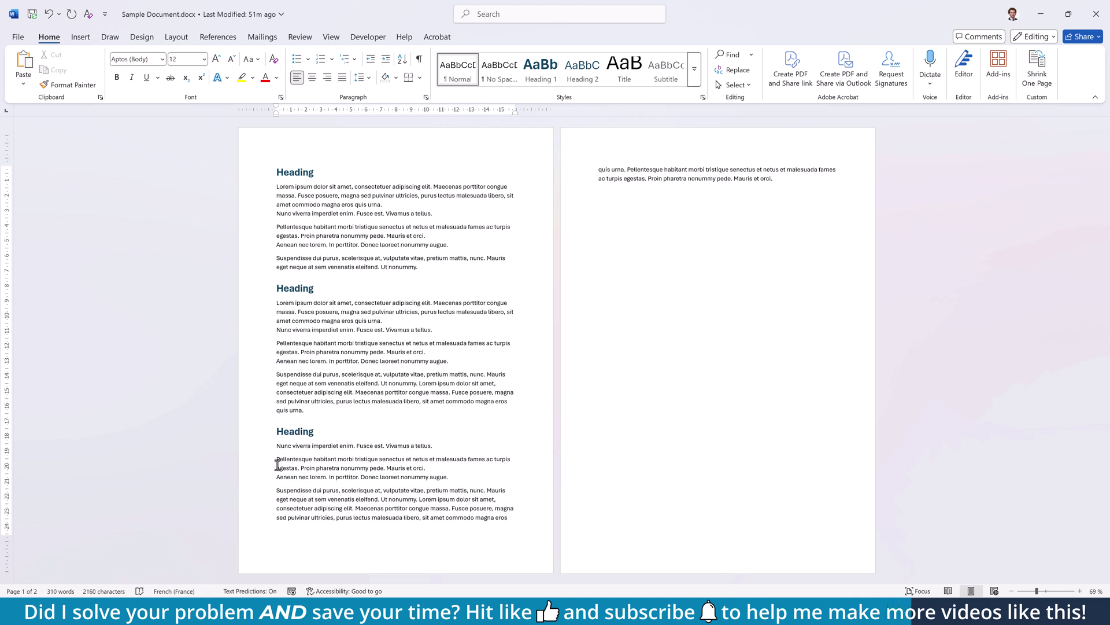
pyautogui.click(277, 459)
pyautogui.press('BackSpace')
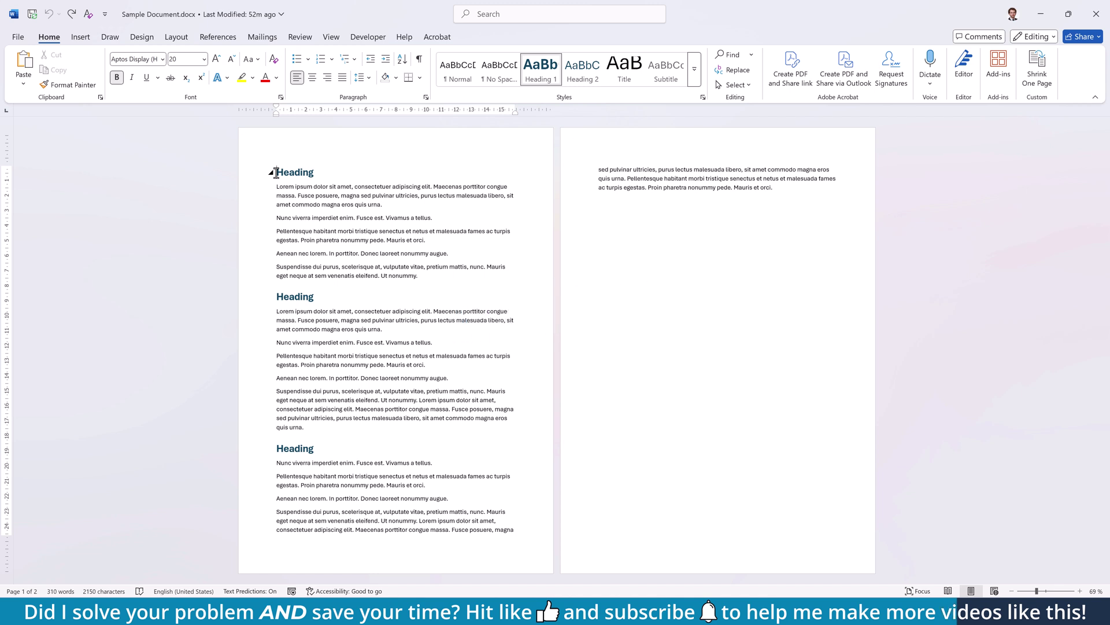
# Lay the document's text out in two columns from the Layout Columns presets.
pyautogui.click(178, 38)
pyautogui.click(118, 84)
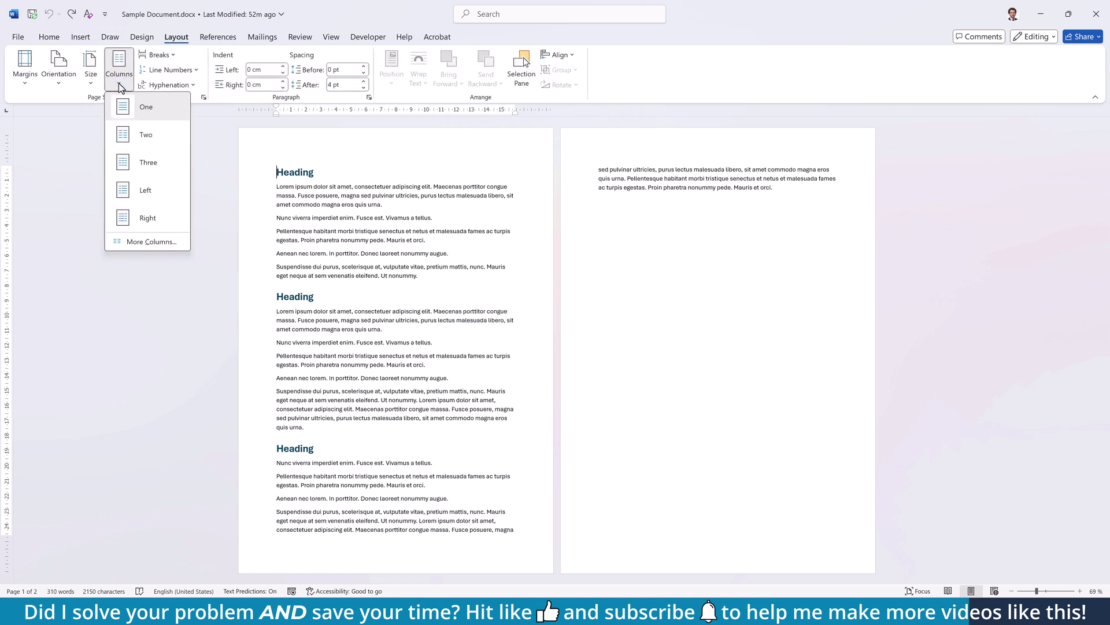
pyautogui.click(146, 134)
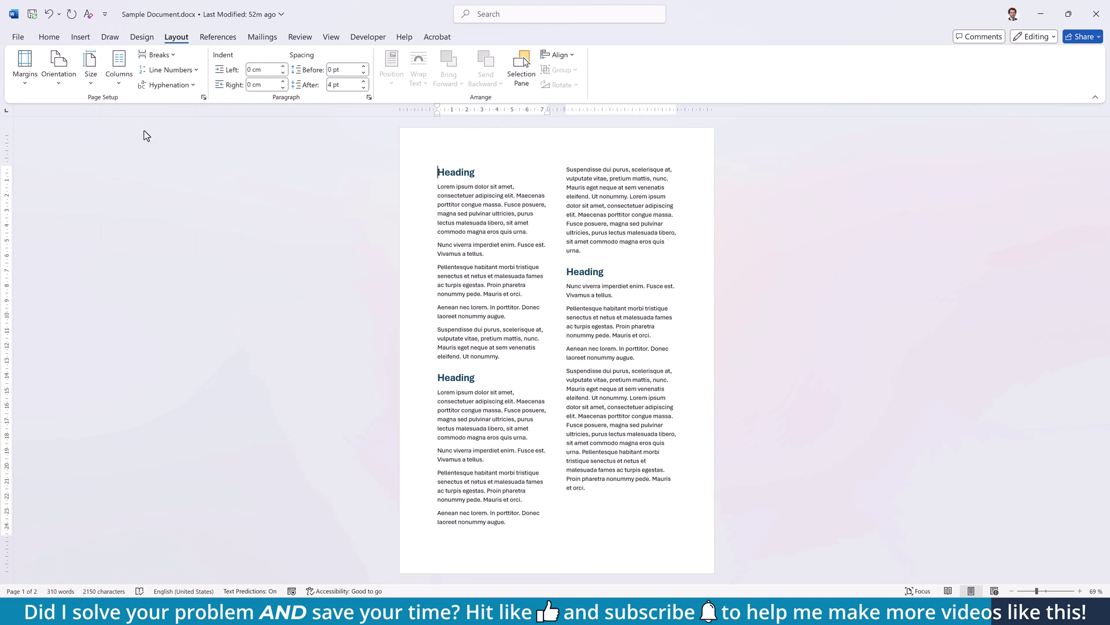
pyautogui.click(119, 74)
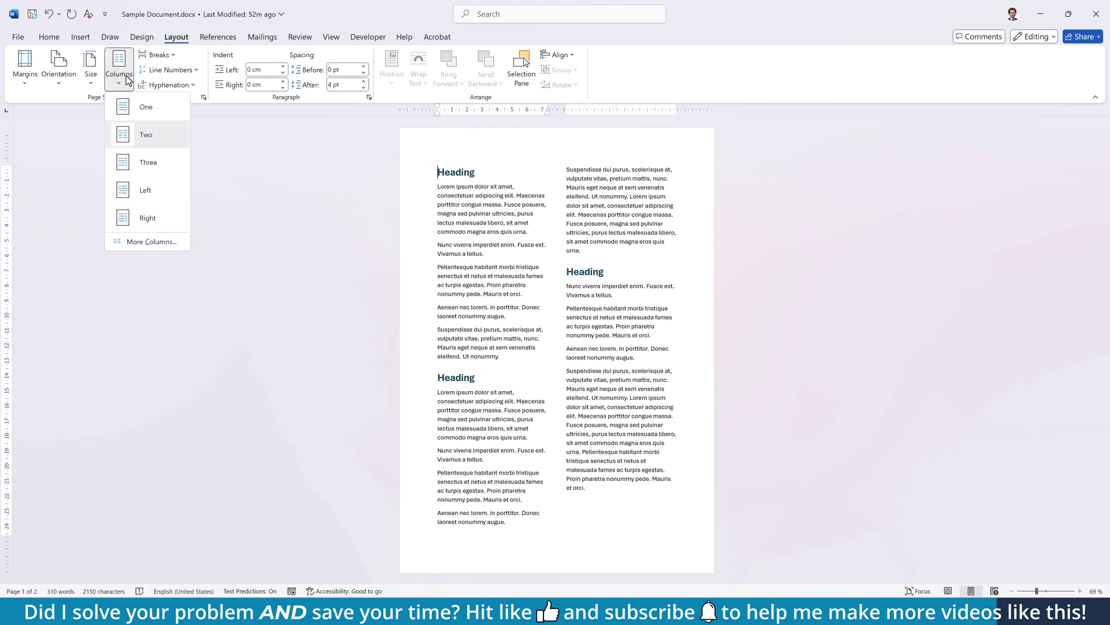
# Widen the columns to 7,7 cm with 0,52 cm spacing and add a line between them.
pyautogui.click(152, 243)
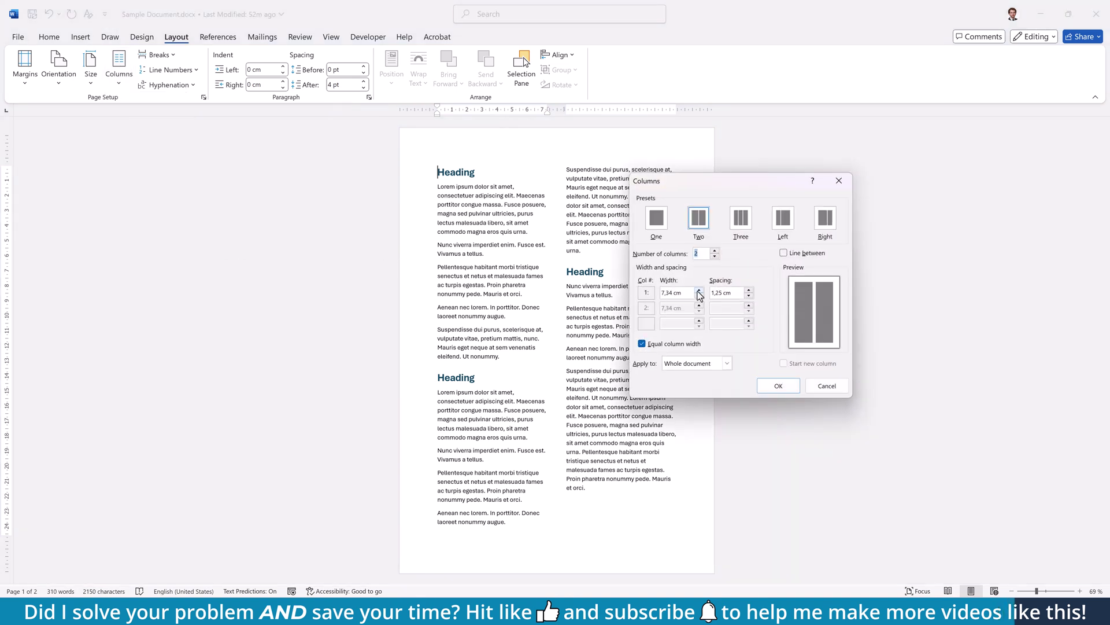
pyautogui.click(700, 292)
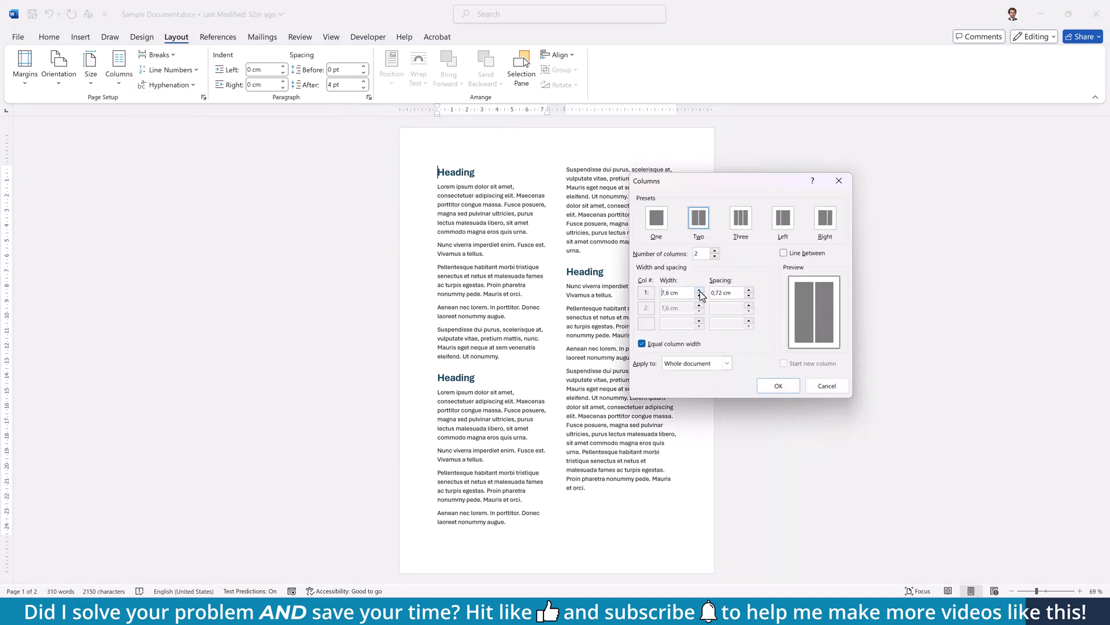
pyautogui.click(700, 293)
pyautogui.click(783, 254)
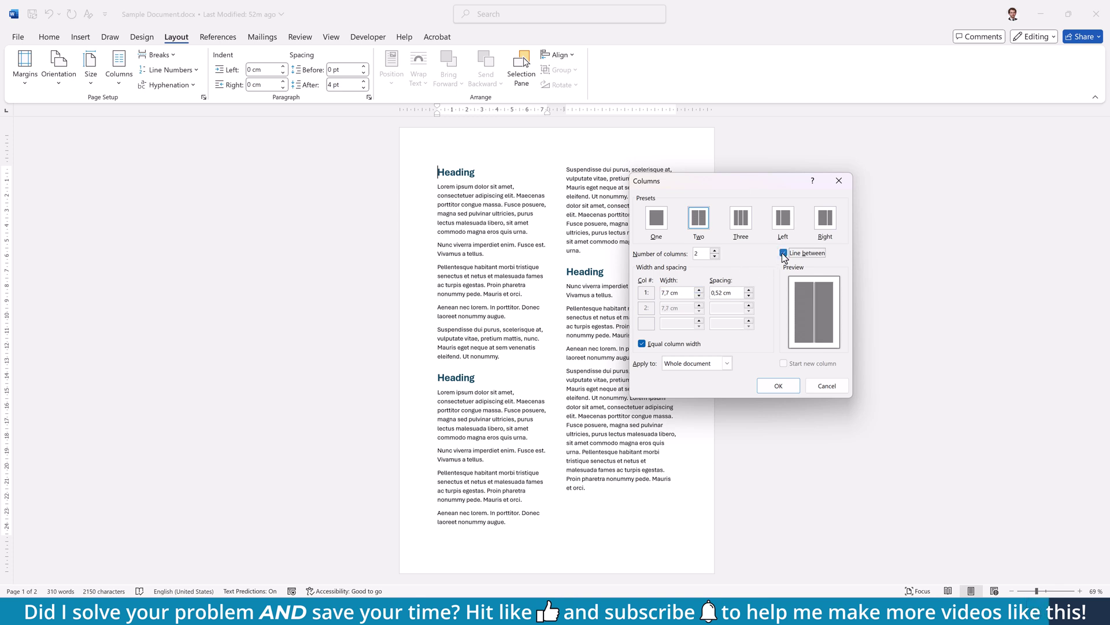
pyautogui.click(769, 386)
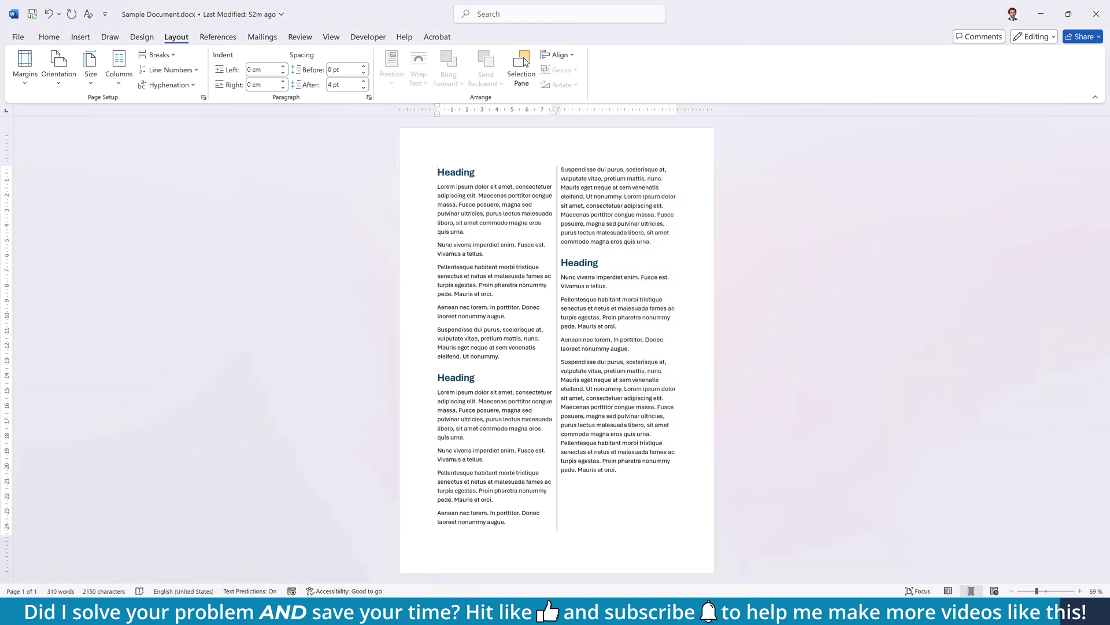